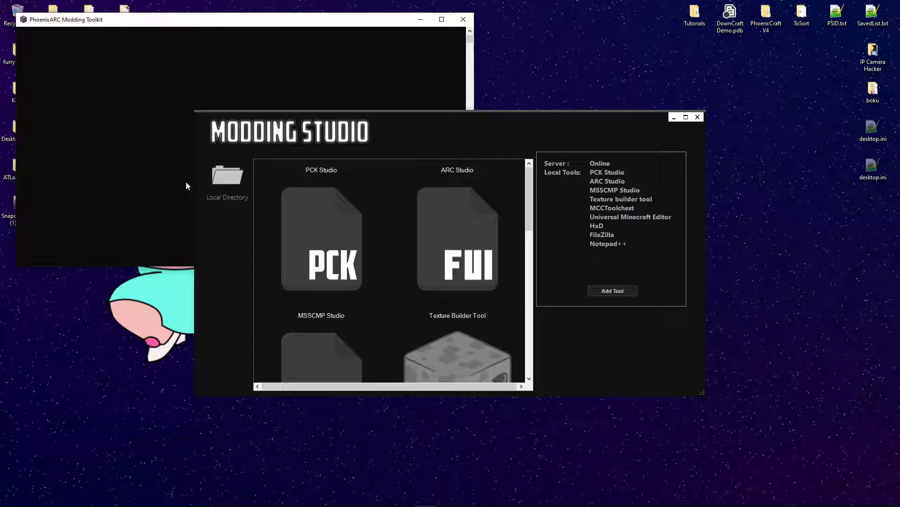
- Launch PCK Studio and move its window aside
click(617, 291)
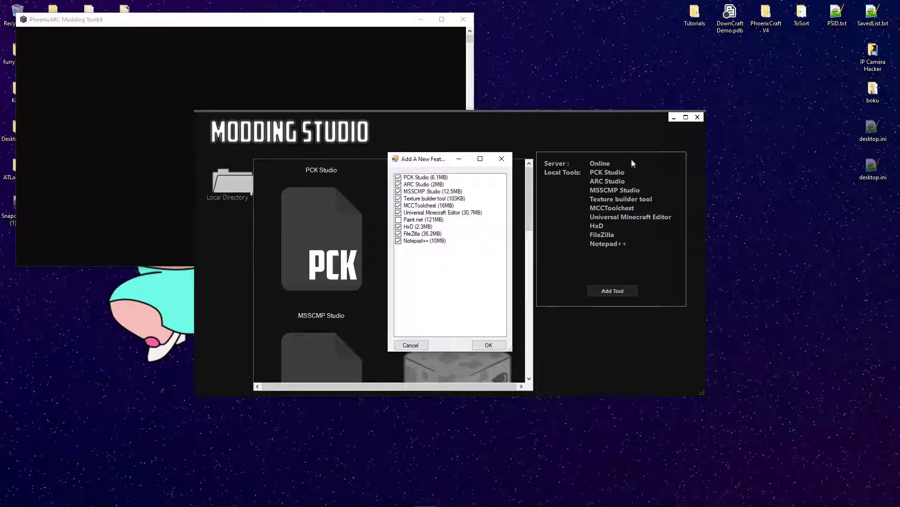
click(501, 159)
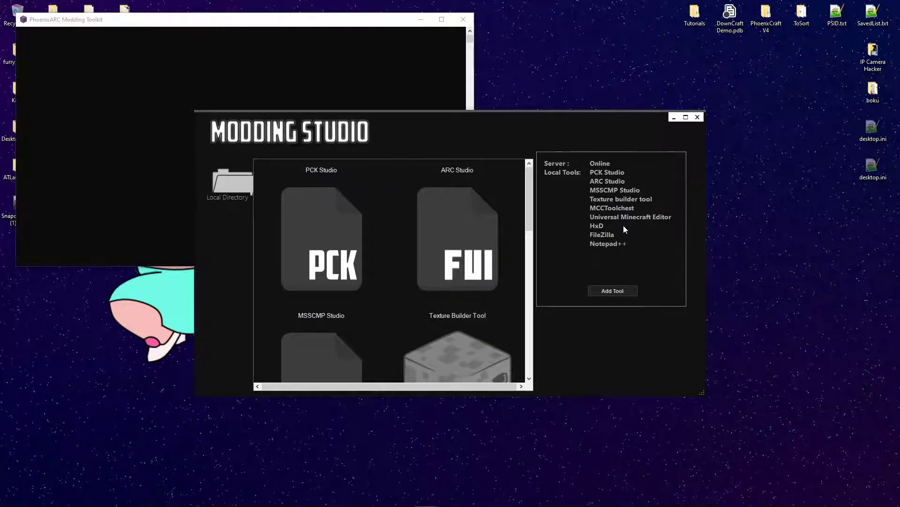
click(333, 201)
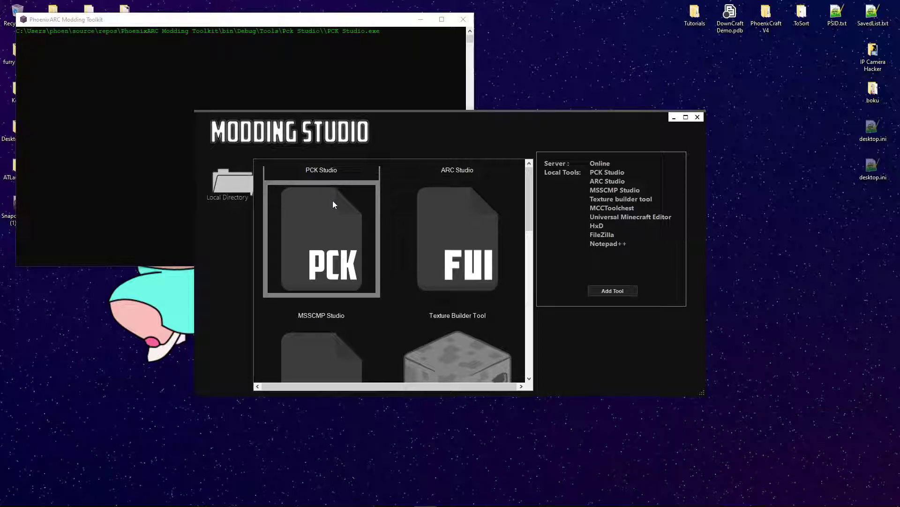
drag(231, 45, 483, 77)
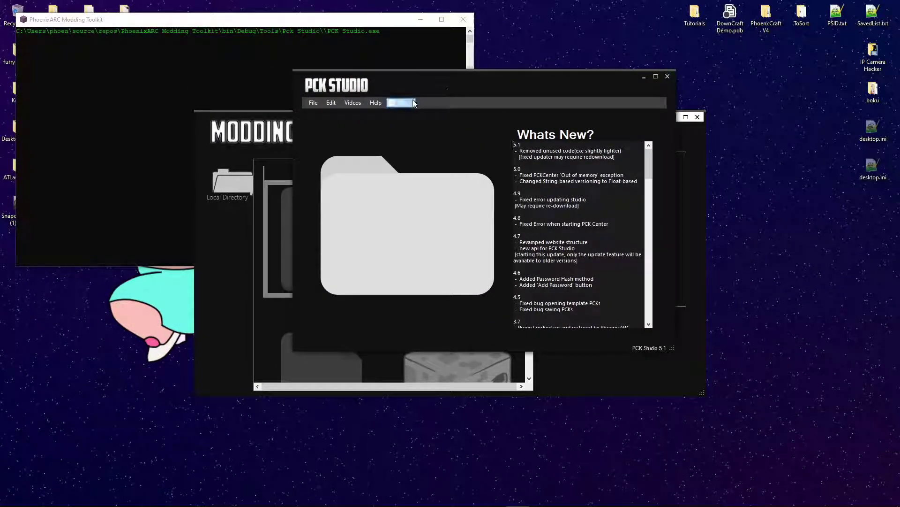
- Create a new empty skin pack, UntitledSkinPCK, with entries 0 and localisation.loc
click(313, 103)
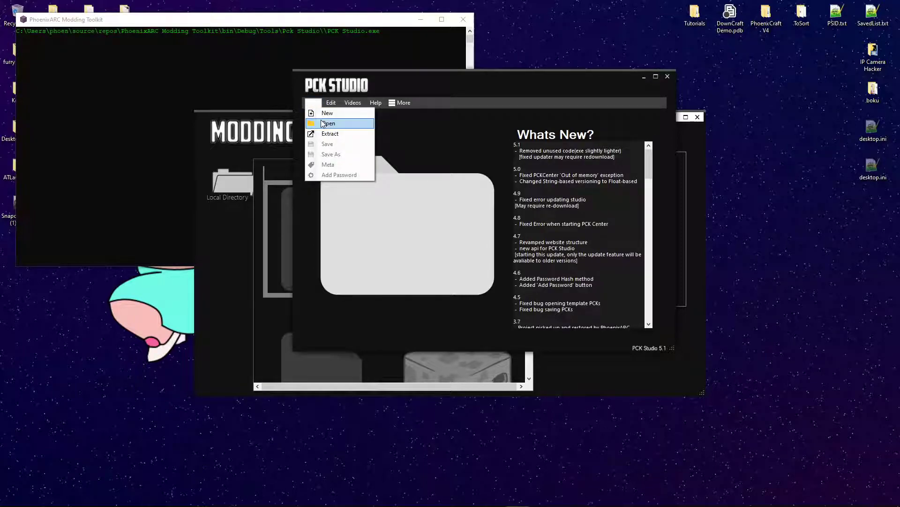
click(328, 113)
click(336, 141)
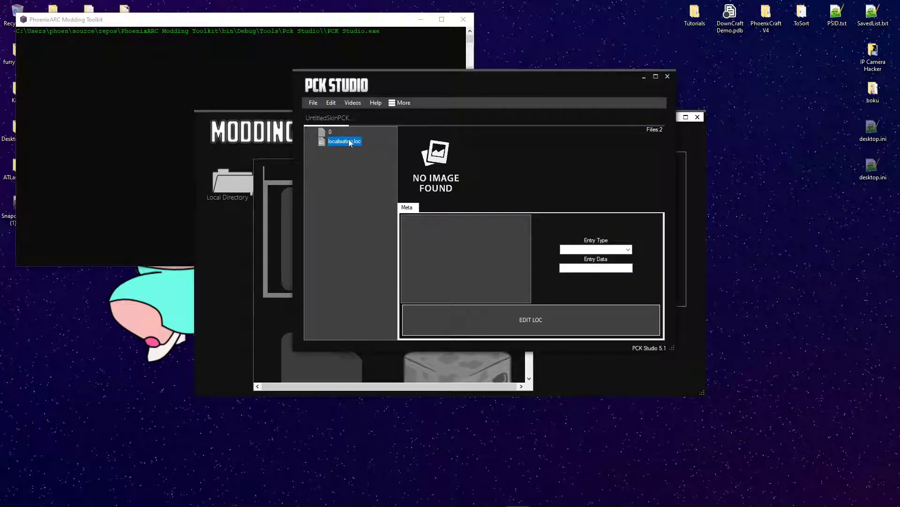
- Start a new AUTO-GEN skin and load the 64x64 skin PNG from the Tutorials skins folder
right_click(342, 140)
mouse_move(371, 156)
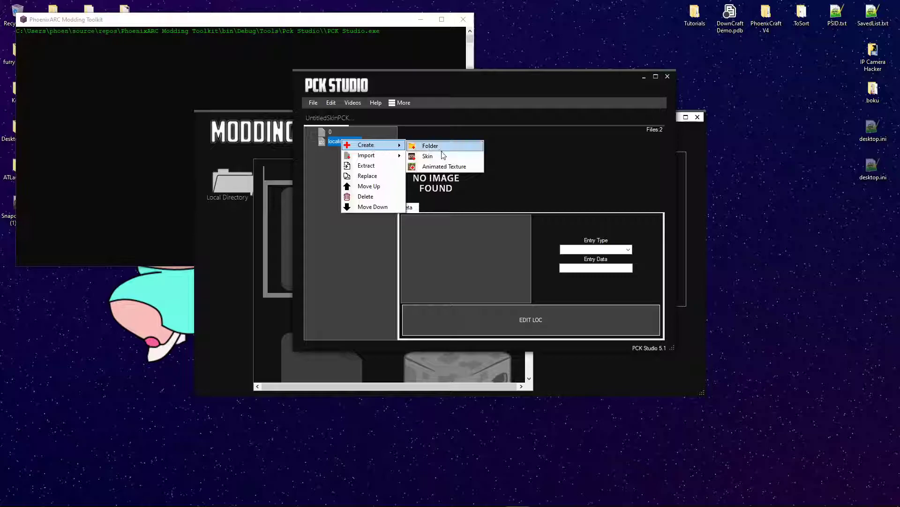
click(443, 156)
click(558, 169)
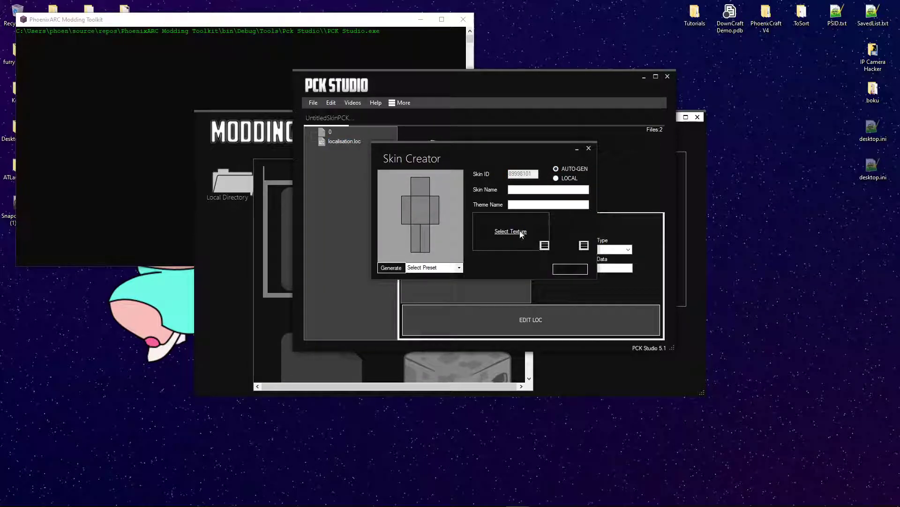
click(522, 232)
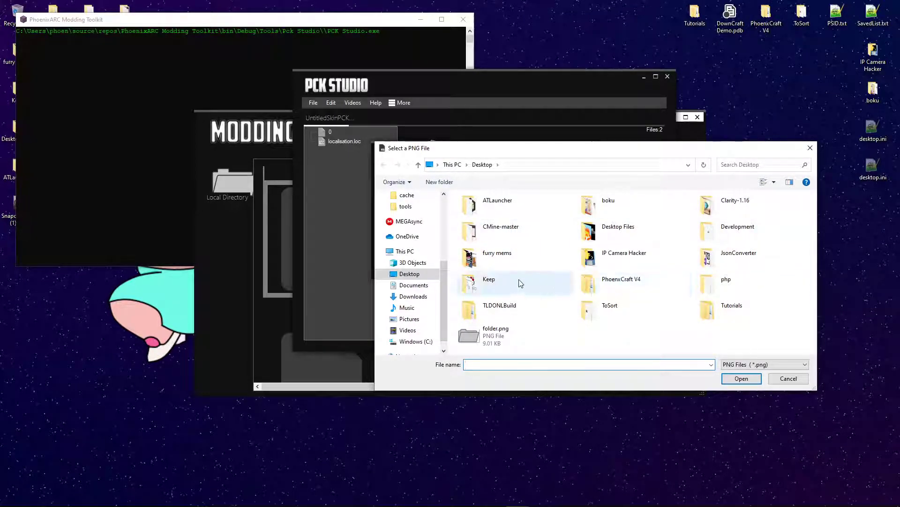
double_click(735, 309)
double_click(492, 249)
double_click(480, 220)
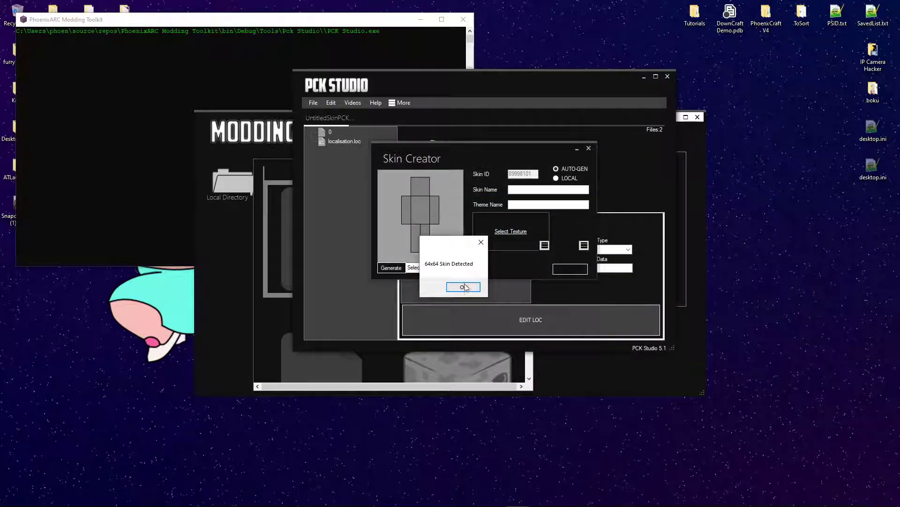
click(465, 287)
- Name the skin Skin1, keep the Steve (64x64) model, and add it to the pack
click(521, 189)
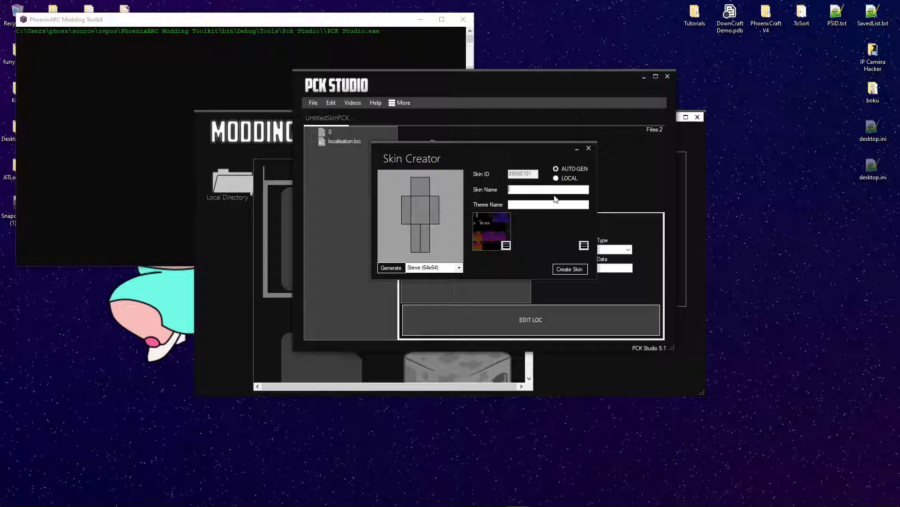
text(Skin)
text(1)
click(461, 267)
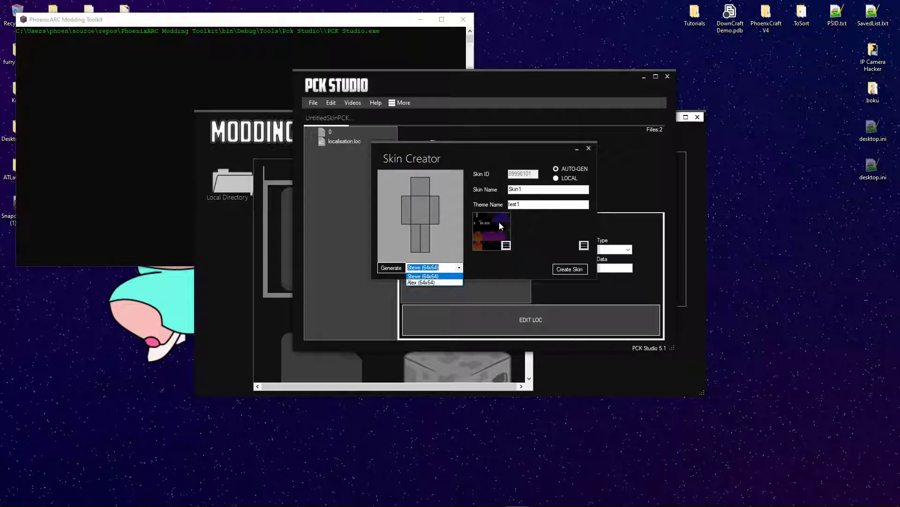
click(530, 229)
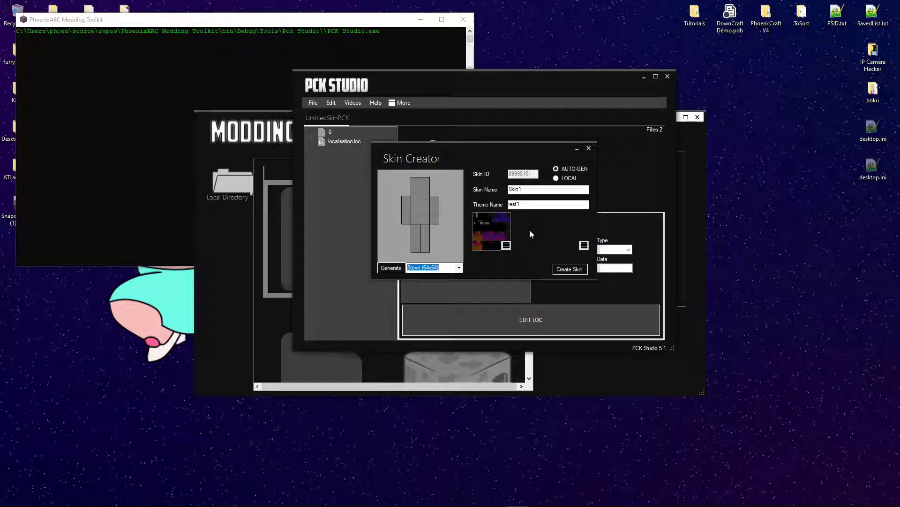
click(573, 271)
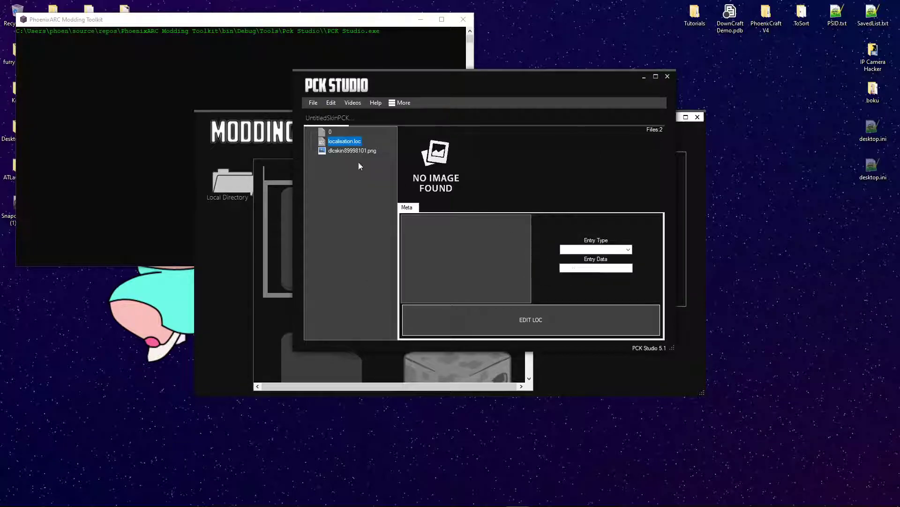
- Open localisation.loc in the LOC Editor and review the cs-CZ, da-DK and de-DE display names
click(350, 151)
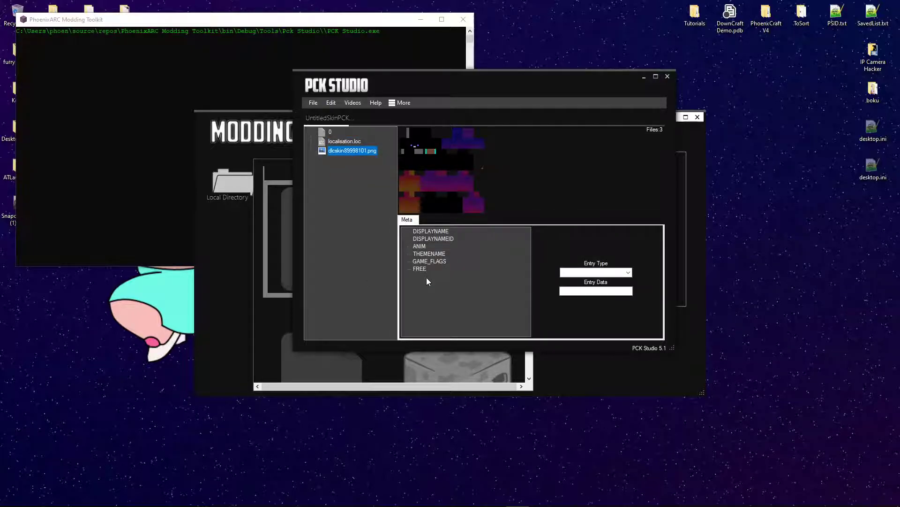
double_click(332, 141)
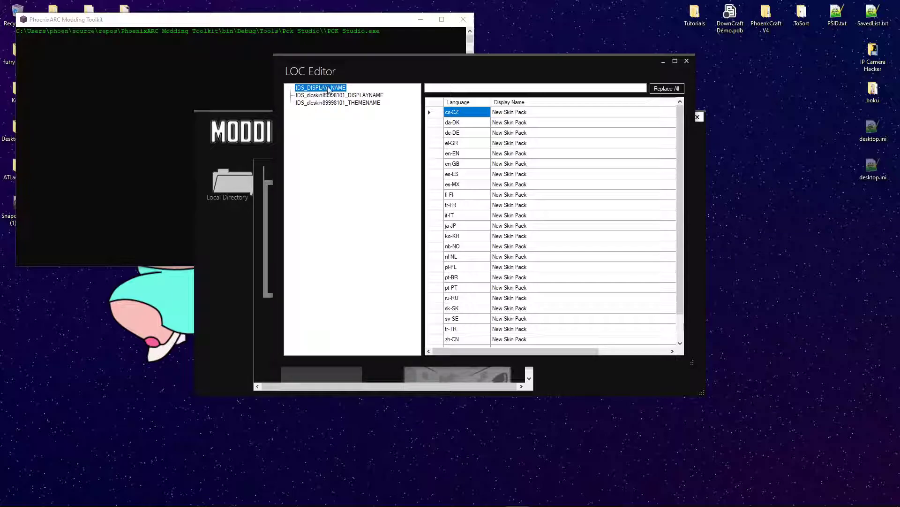
click(523, 112)
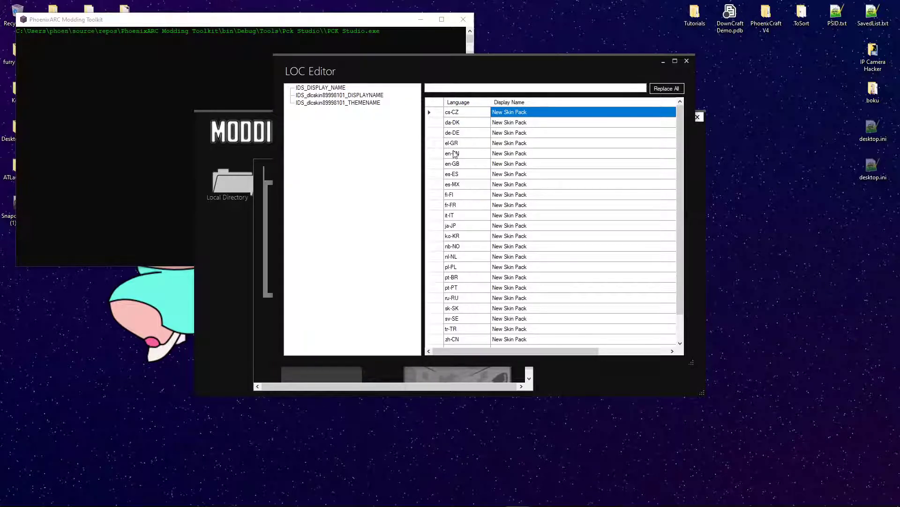
click(459, 113)
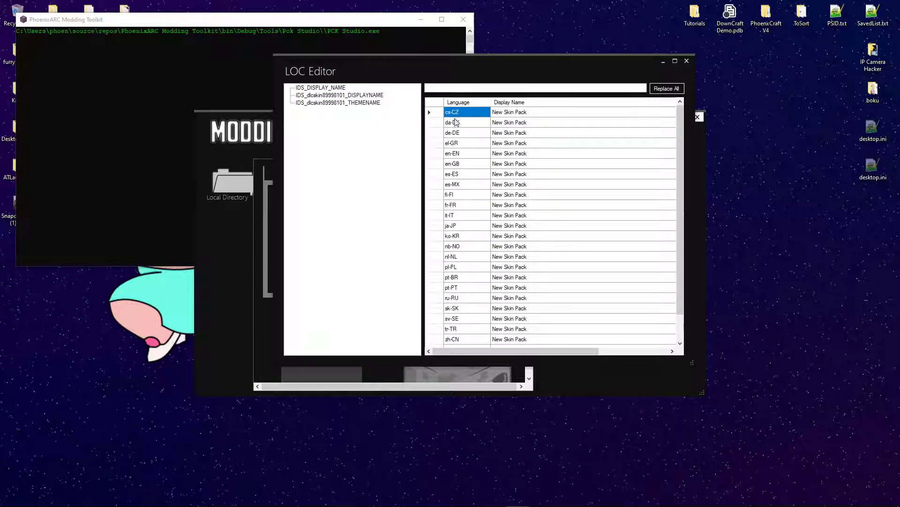
click(459, 123)
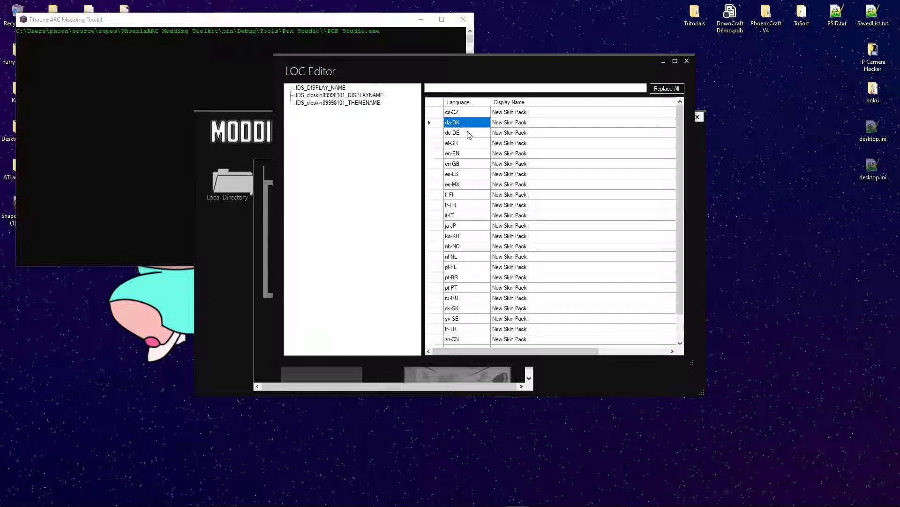
click(466, 133)
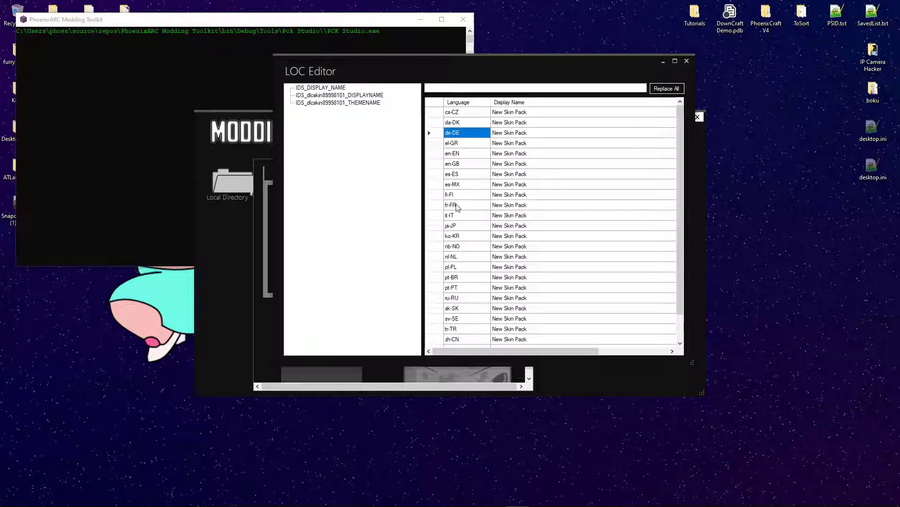
scroll(464, 242, down, 1)
scroll(464, 244, up, 1)
- Replace every language's display name with '0Skin pack TTT' using Replace All
click(569, 87)
text(Skin)
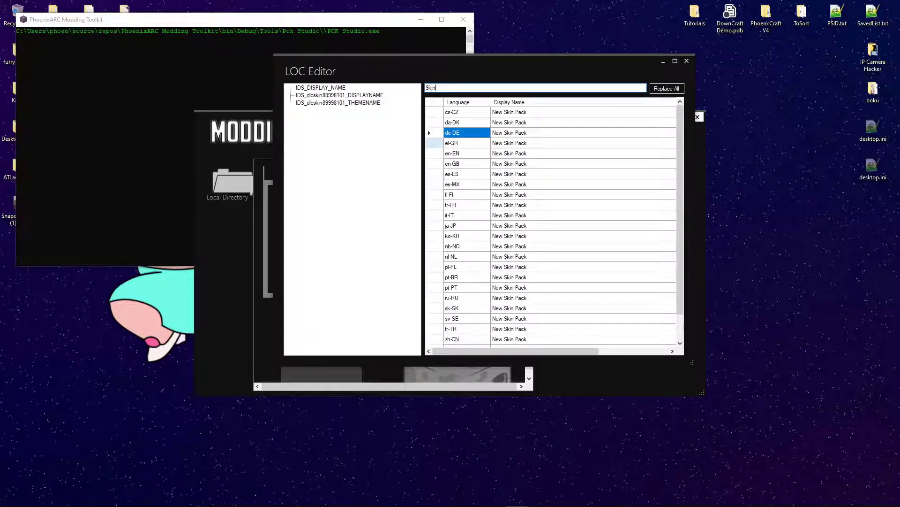
text( pack TTT)
text(0)
click(669, 91)
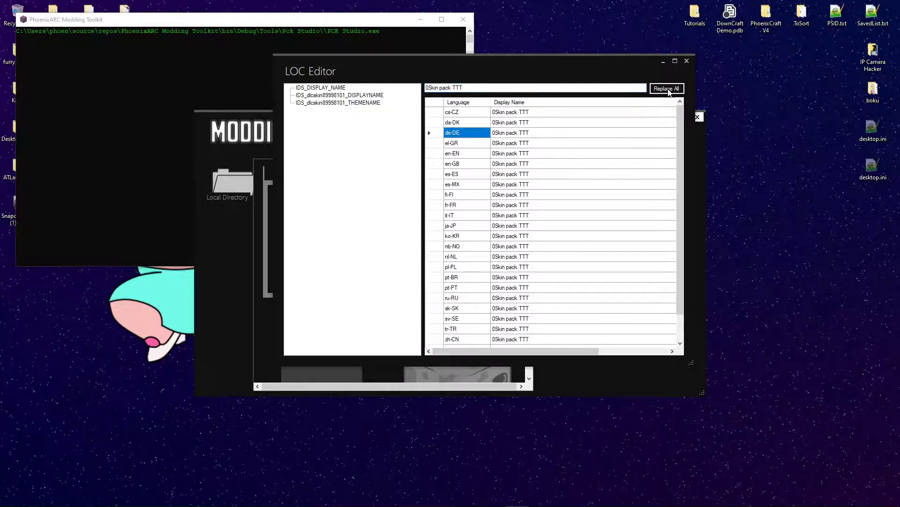
- Close the LOC Editor and change item 0's PACKID value from 000 to 7293
click(686, 61)
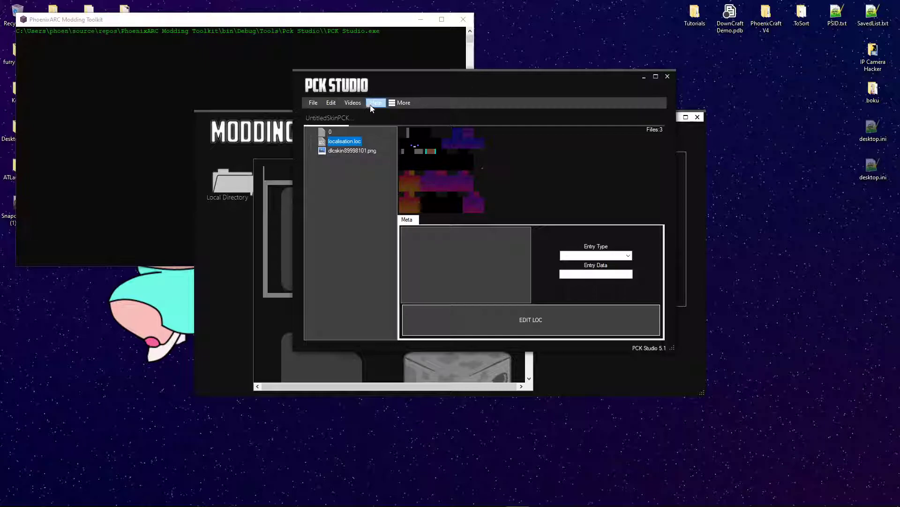
click(331, 132)
click(419, 230)
double_click(591, 294)
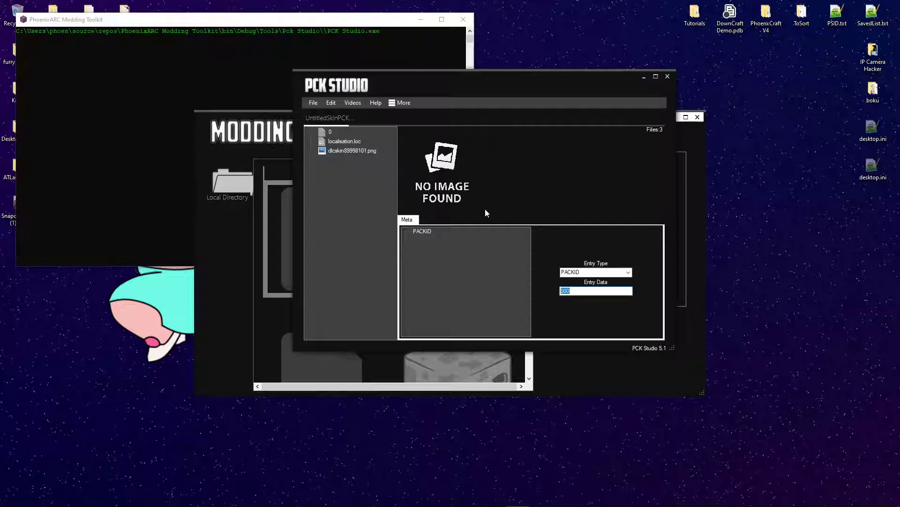
text(7293)
click(340, 166)
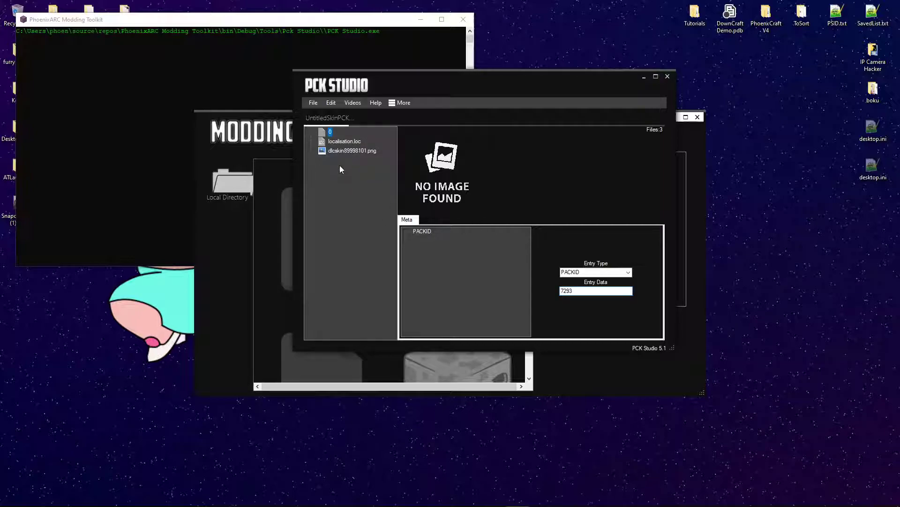
- Select dlcskin89998101.png to show its meta entries, and glance at the Meta Database
click(308, 105)
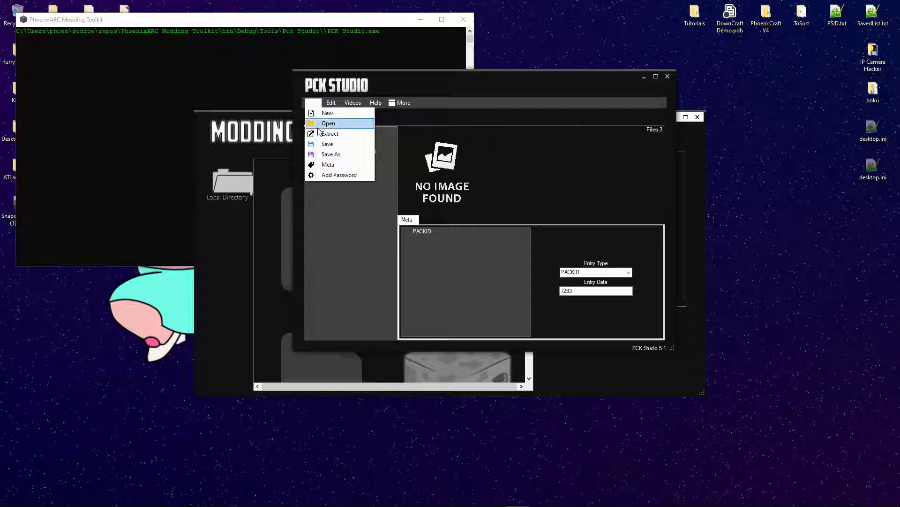
click(345, 175)
click(344, 141)
click(330, 132)
click(339, 151)
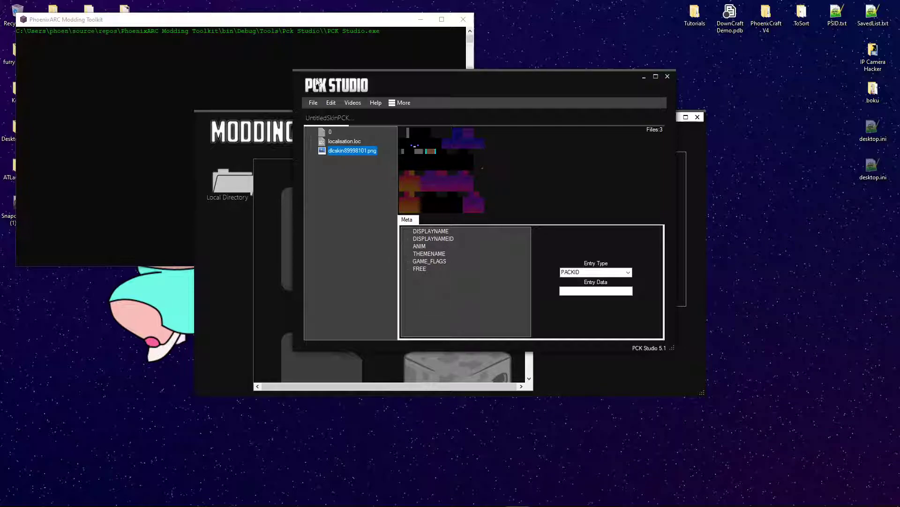
click(312, 103)
click(357, 171)
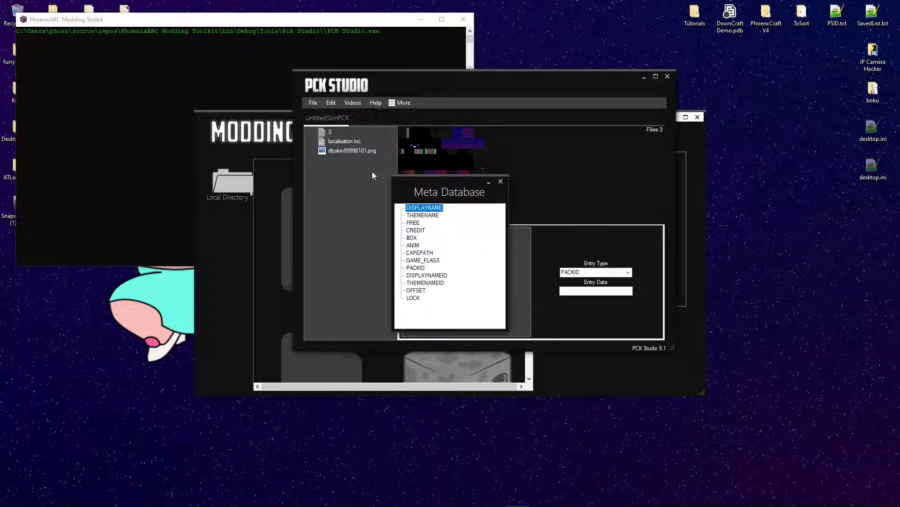
click(501, 182)
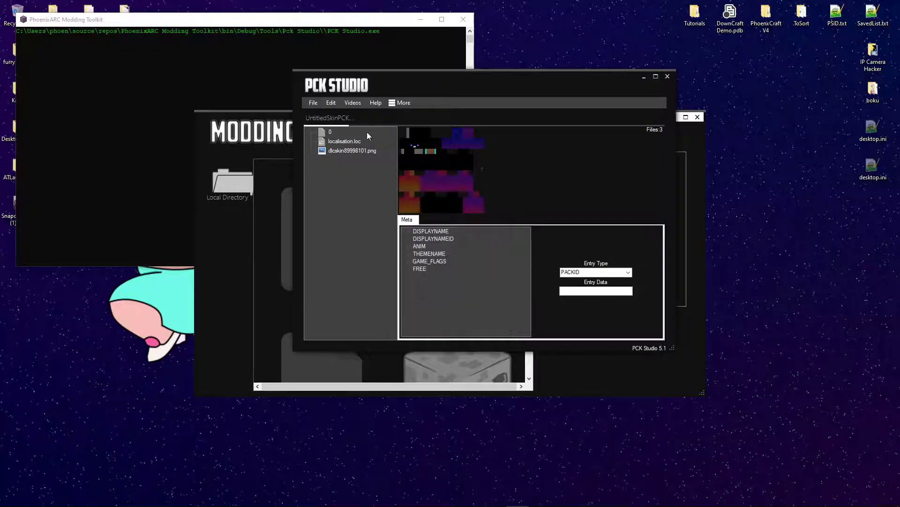
- Lock the pack with a password using File > Add Password
click(314, 103)
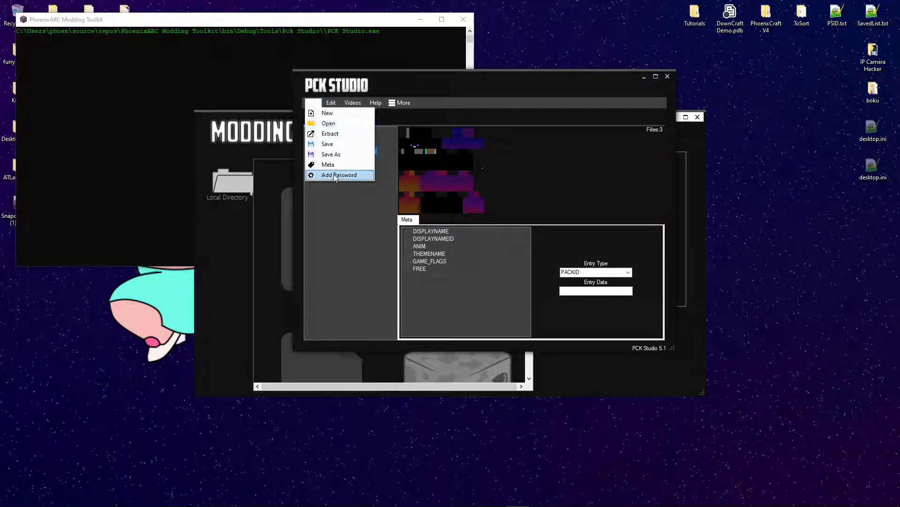
click(333, 175)
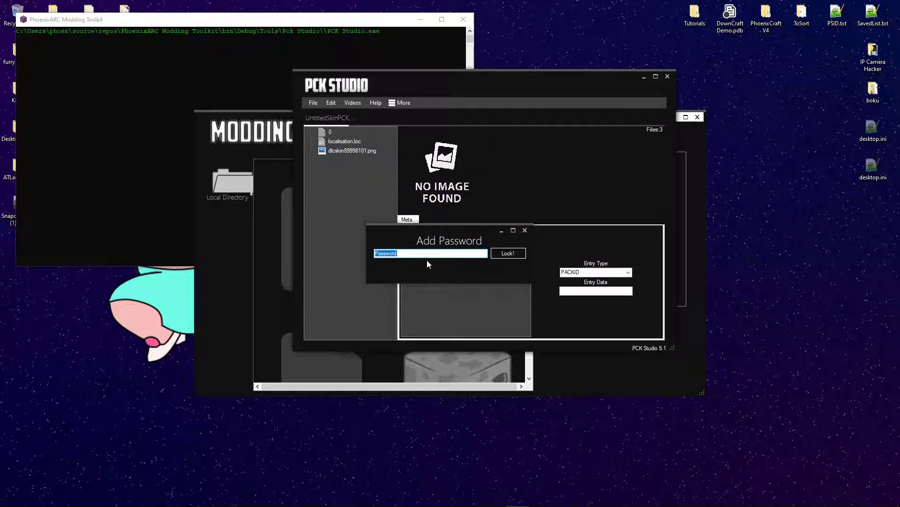
click(509, 253)
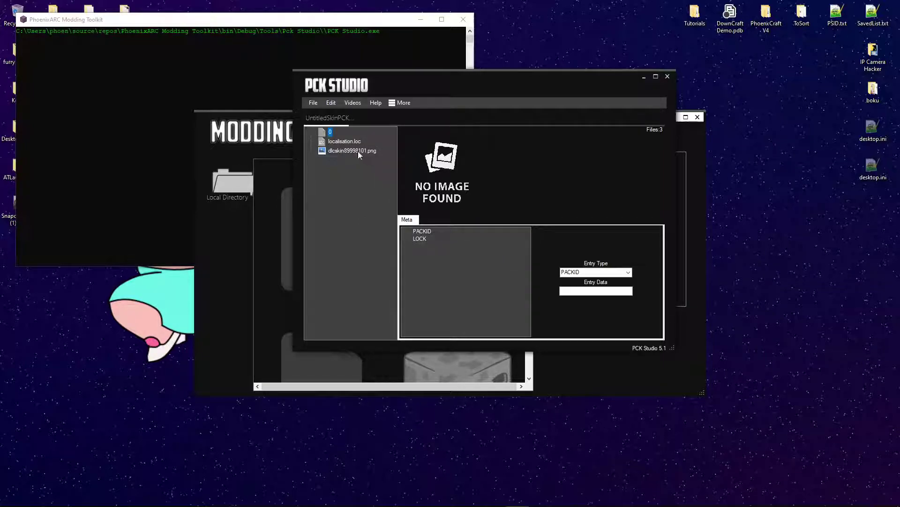
- Select item 0's new LOCK entry and inspect its full hexadecimal hash value
click(418, 239)
drag(575, 291, 553, 290)
click(631, 290)
click(564, 291)
click(616, 291)
click(570, 291)
drag(562, 293, 634, 291)
click(517, 240)
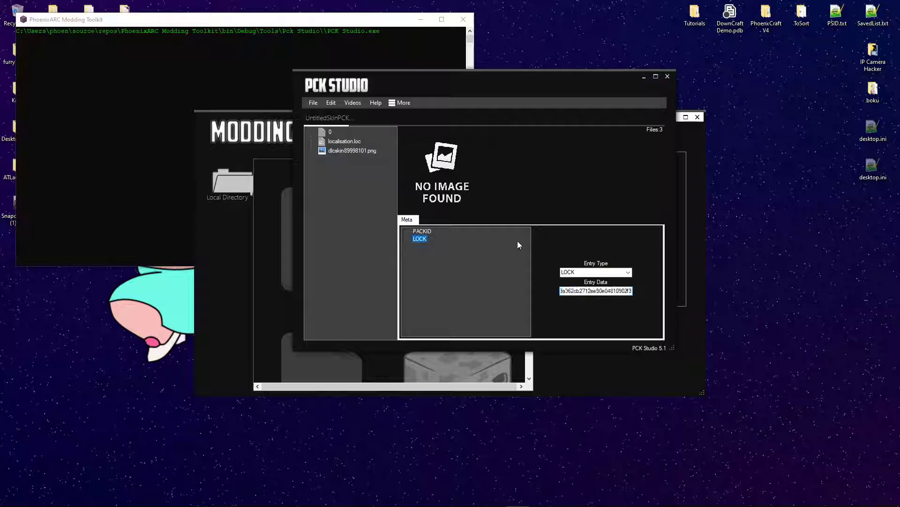